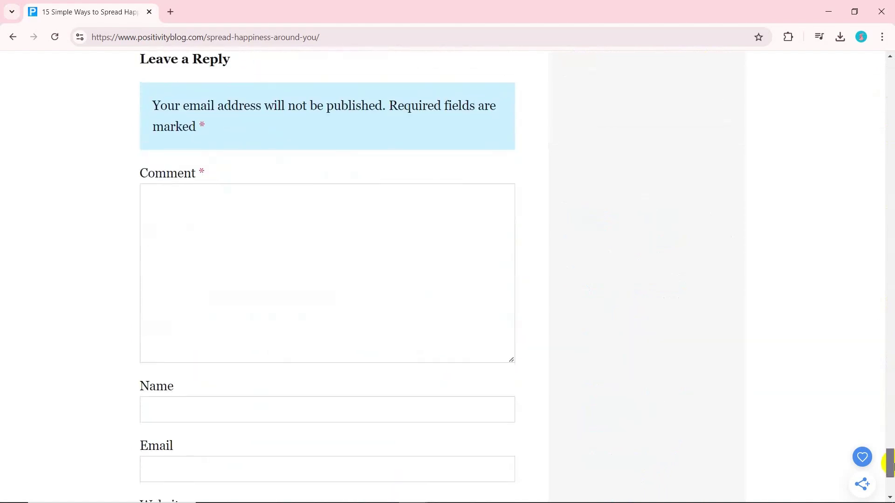
Open the Avada theme page on ThemeForest to look at its comment section.
left_click(365, 221)
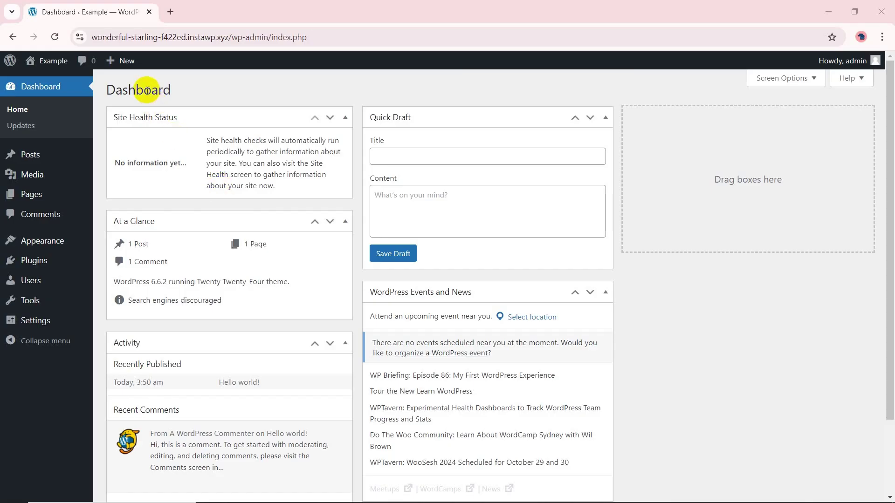
In Discussion Settings, leave comments on new posts unchecked and scroll down to Save Changes.
mouse_move(43, 329)
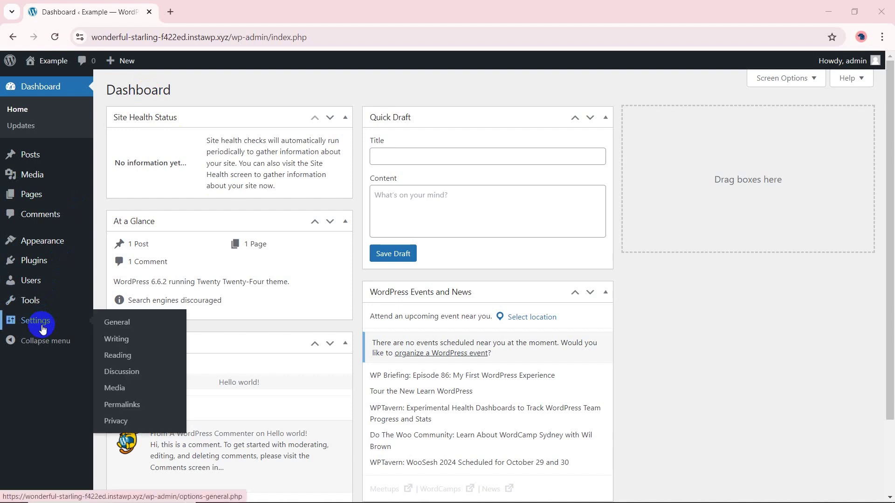
left_click(137, 370)
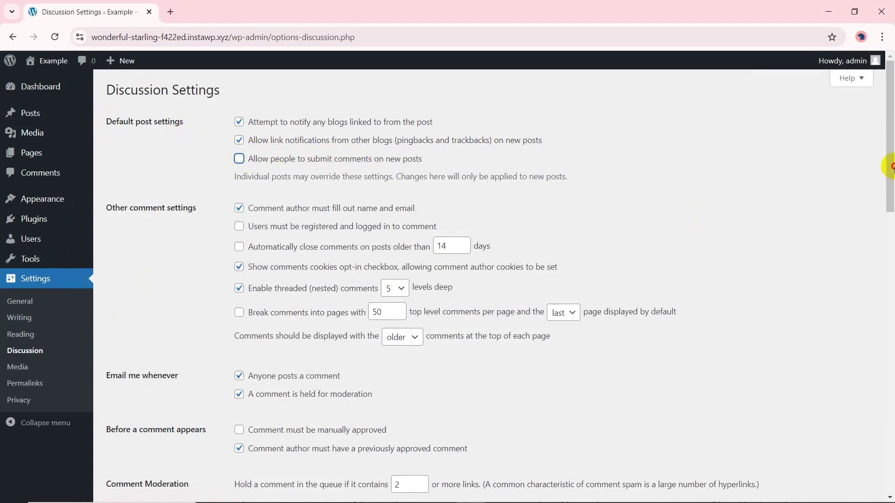
left_click_drag(891, 167, 892, 460)
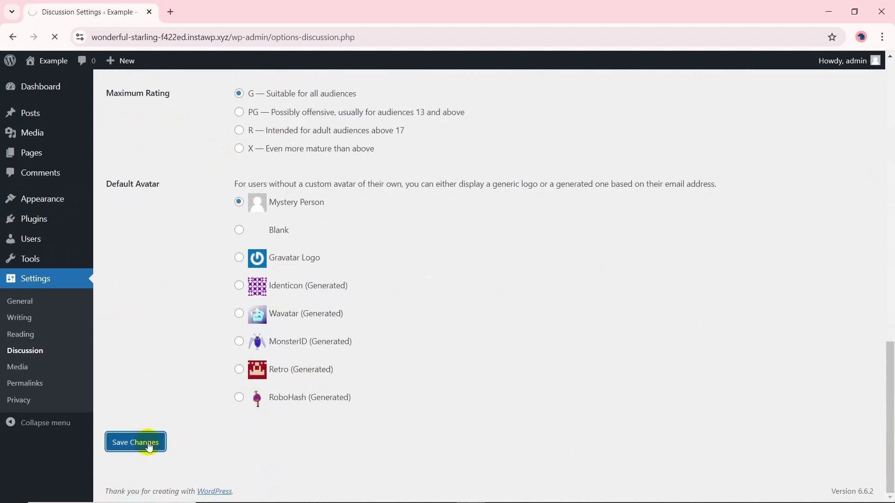
Write a new post titled 'Example Blog Post' with the pasted placeholder paragraph as body.
mouse_move(48, 114)
left_click(82, 129)
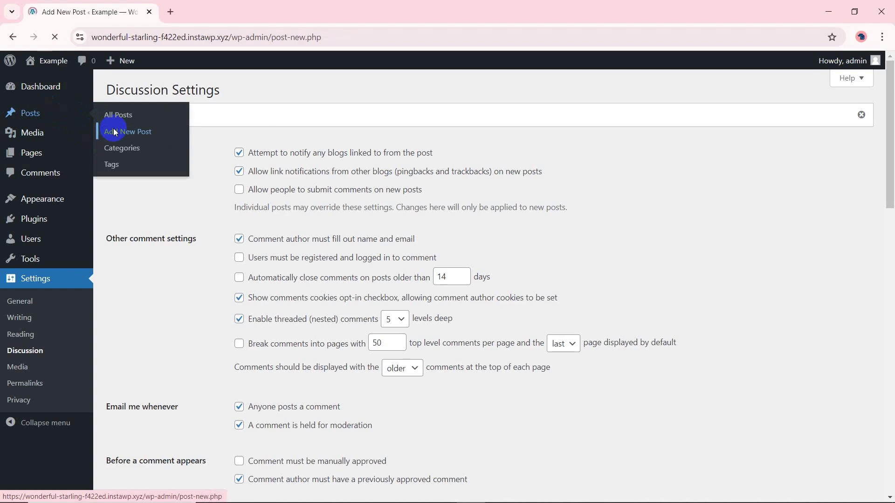
left_click(235, 145)
type("Example Blog Post")
key("Return")
type("Lorem ipsum dolor sit amet, consectetur adipiscing elit, sed do eiusmod tempor incididunt ut labore et dolore magna aliqua. Ut enim ad minim veniam, quis nostrud exercitation ullamco laboris nisi ut aliquip ex ea commodo consequat. Duis aute irure dolor in reprehenderit in voluptate velit esse cillum dolore eu fugiat nulla pariatur. Excepteur sint occaecat cupidatat non proident, sunt in culpa qui officia deserunt mollit anim id est laborum.")
Publish it, then save the Leave a Reply post with Discussion set to Closed.
left_click(825, 68)
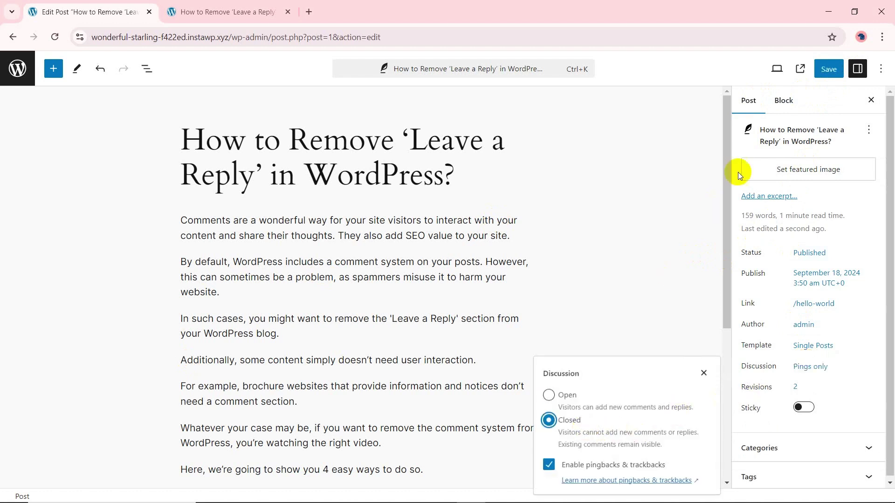
left_click(827, 70)
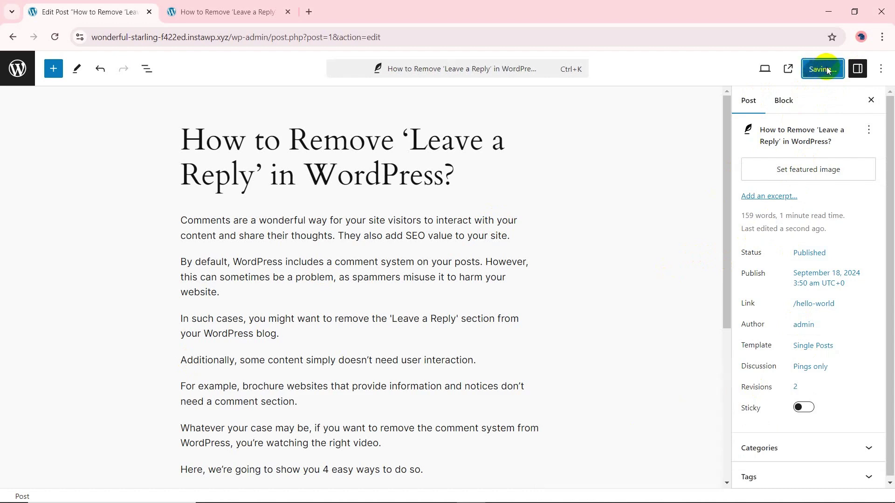
left_click(265, 4)
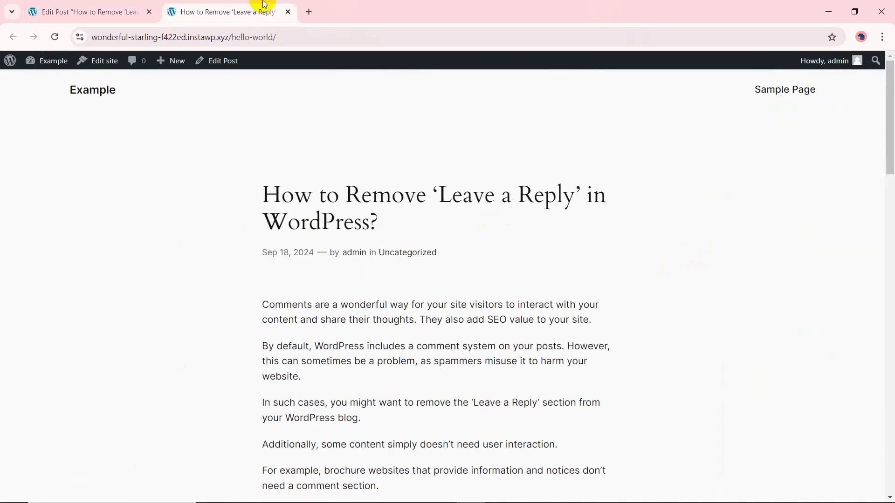
Scroll to the post's comment area and reload it to confirm the reply form is gone.
left_click_drag(887, 136, 887, 355)
key("F5")
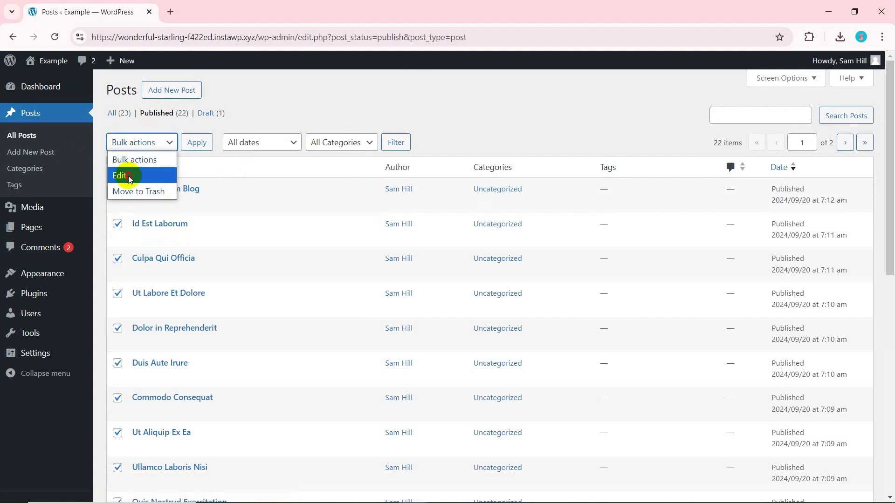
Bulk-edit the first page of posts' comment setting and check the Lorem Ipsum Blog post.
left_click(130, 179)
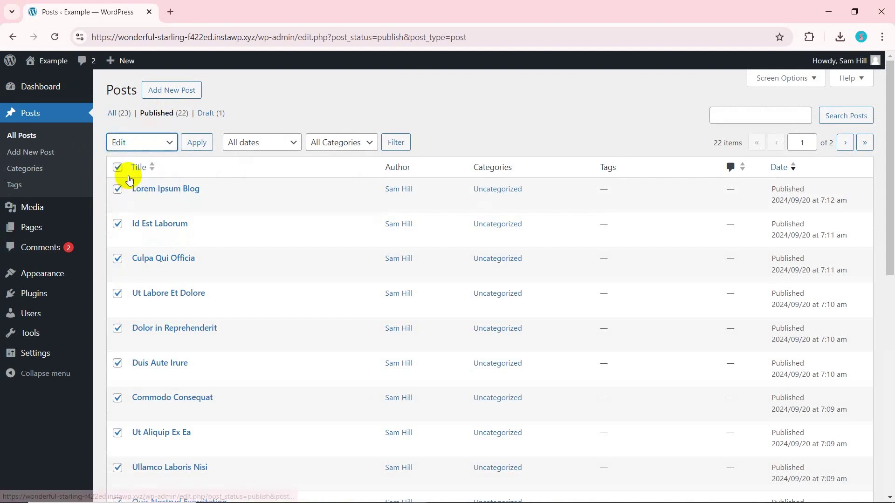
left_click(194, 144)
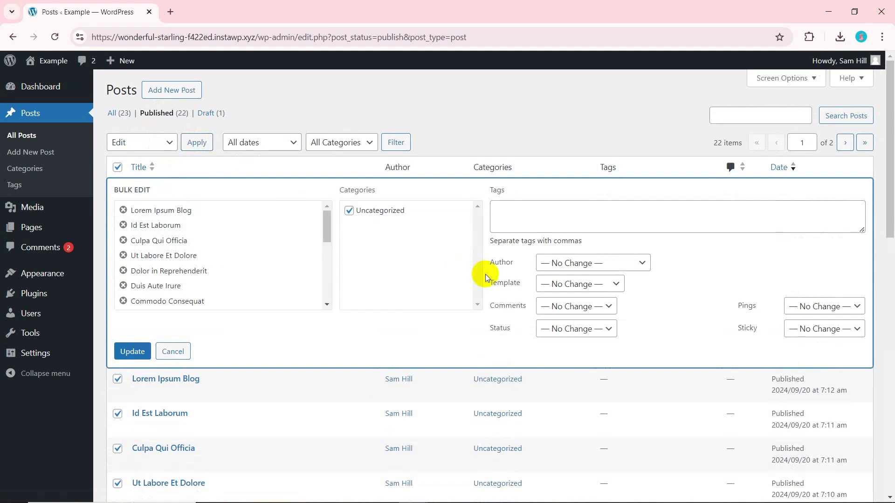
left_click(556, 308)
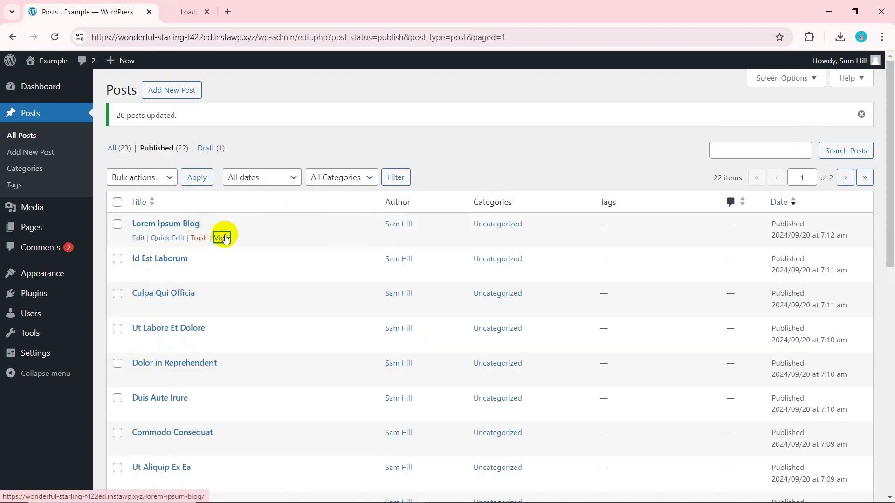
left_click(222, 238, "ctrl")
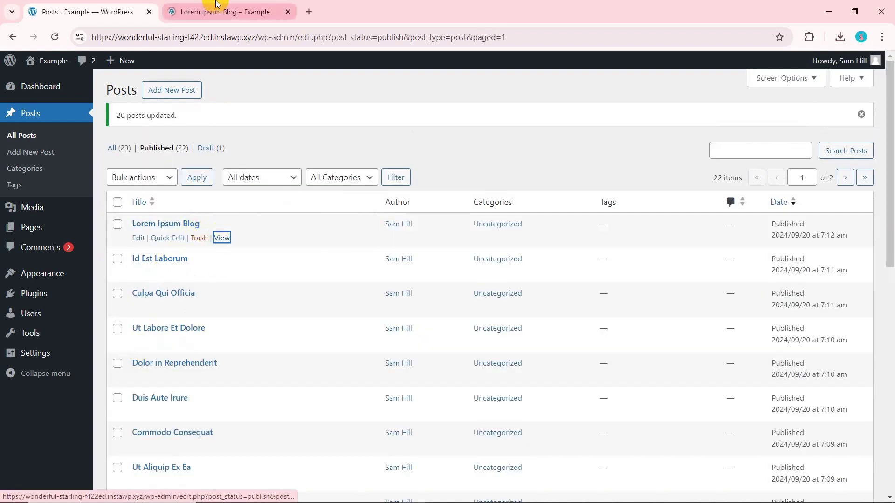
left_click(217, 5)
left_click_drag(887, 175, 890, 305)
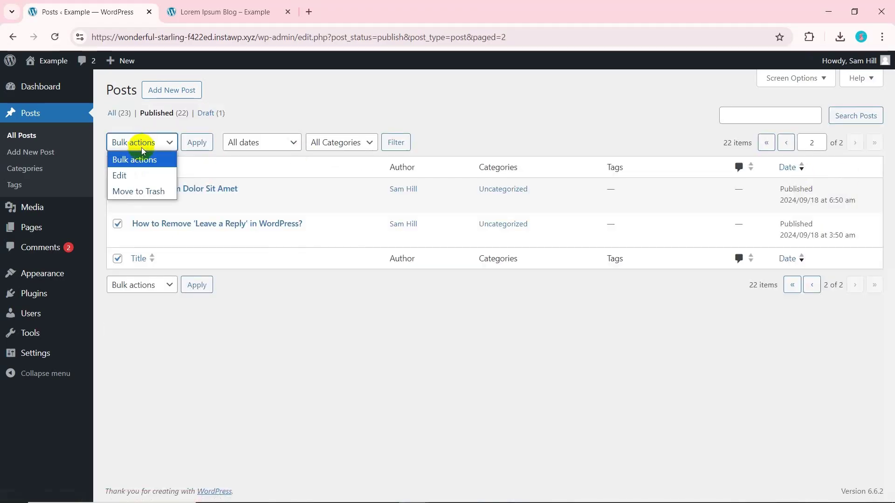
Bulk-set comments to 'Do not allow' on the two remaining posts on page 2.
left_click(119, 175)
left_click(192, 143)
left_click(576, 306)
left_click(577, 355)
left_click(123, 351)
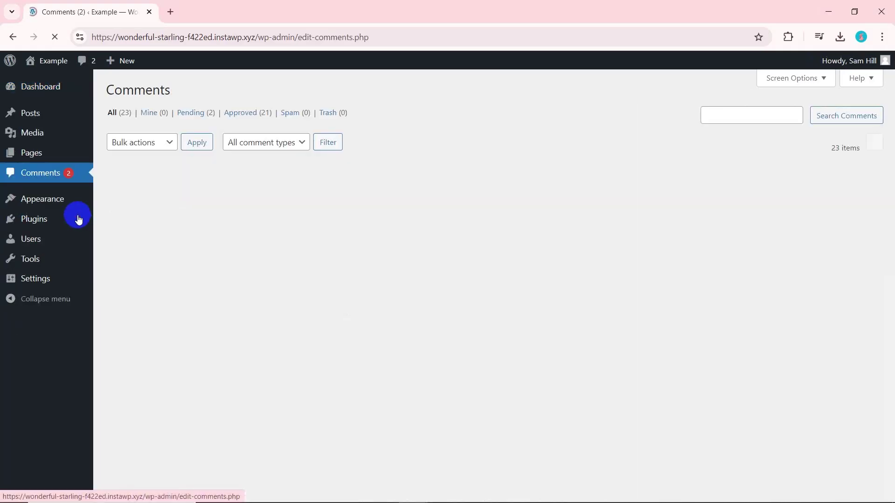
Filter to Approved comments and move them all to Trash, including the last remaining one.
left_click(254, 117)
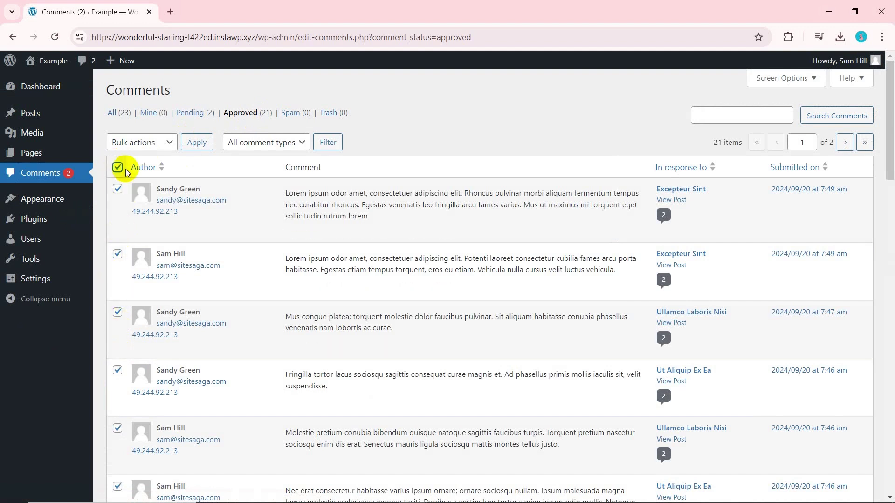
left_click(125, 148)
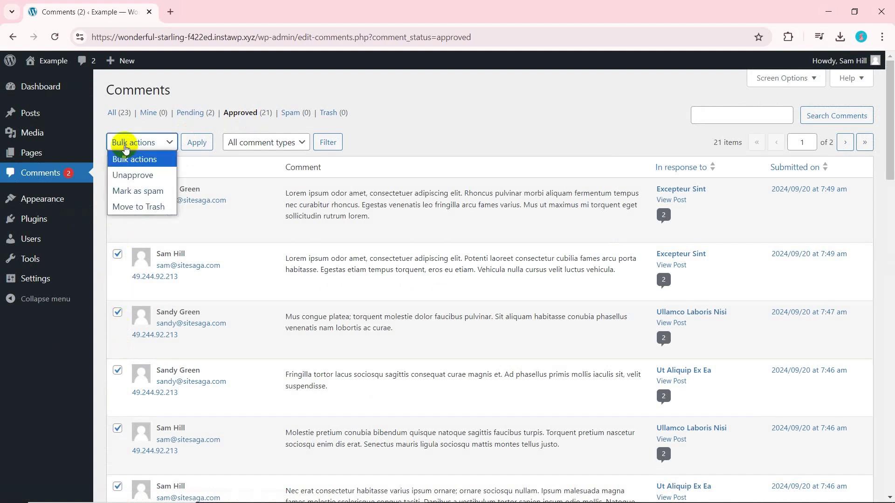
left_click(137, 207)
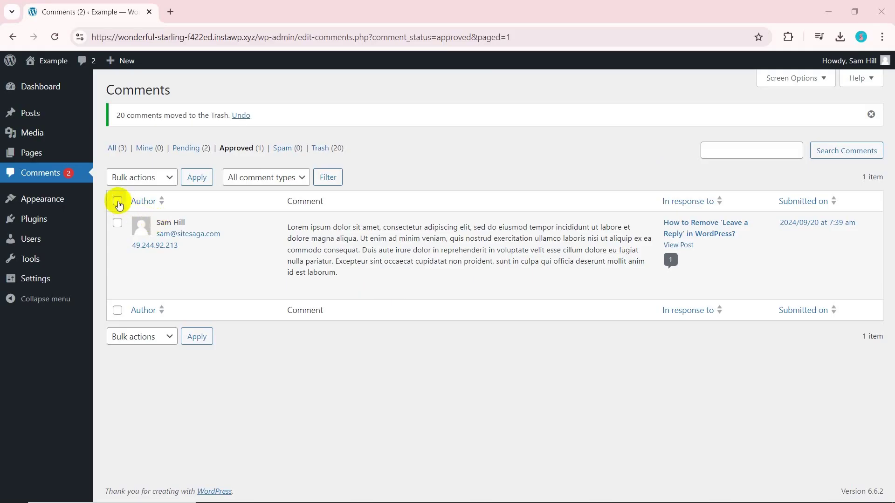
left_click(148, 185)
left_click(155, 240)
left_click(196, 186)
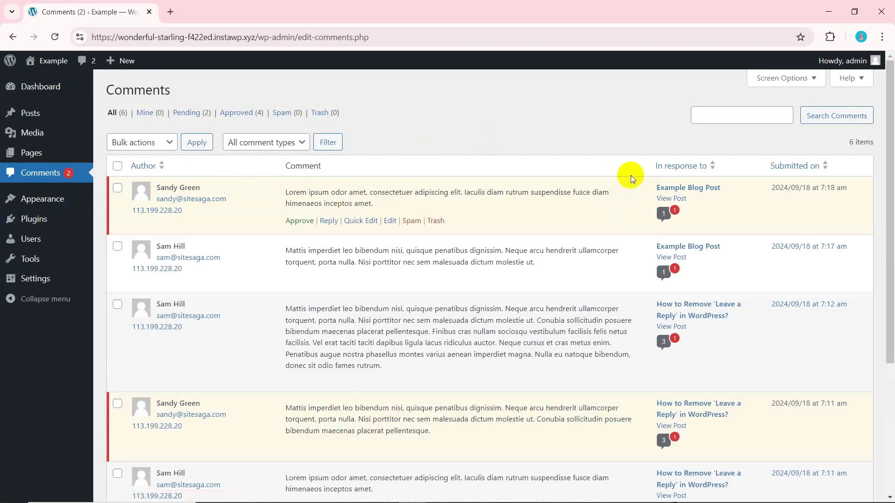
List the Leave a Reply post's comments and bulk-move its three approved comments to Trash.
left_click_drag(646, 168, 702, 169)
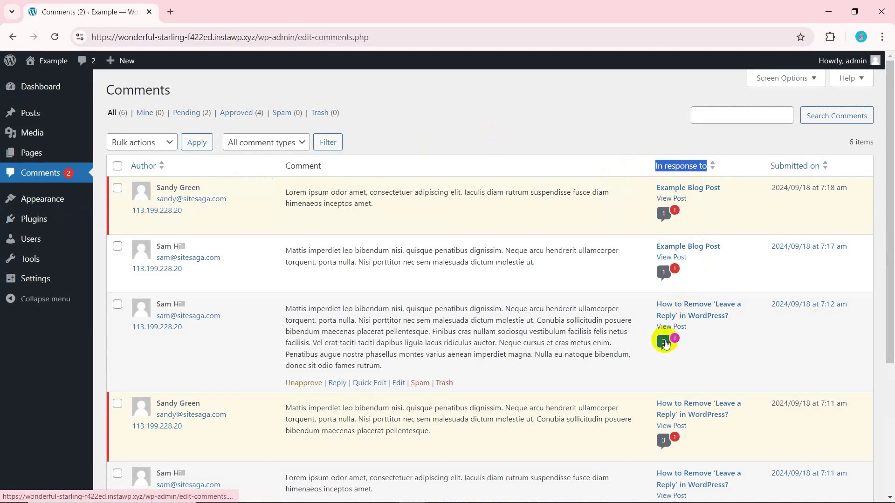
left_click(665, 346)
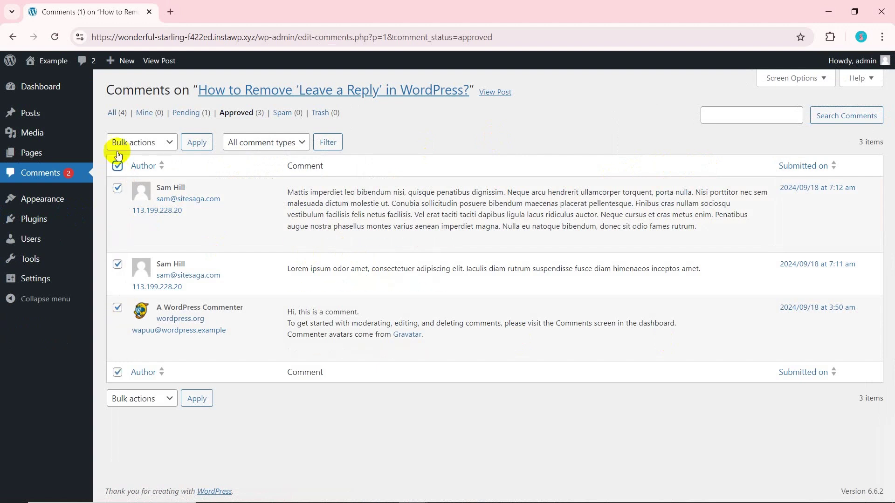
left_click(120, 148)
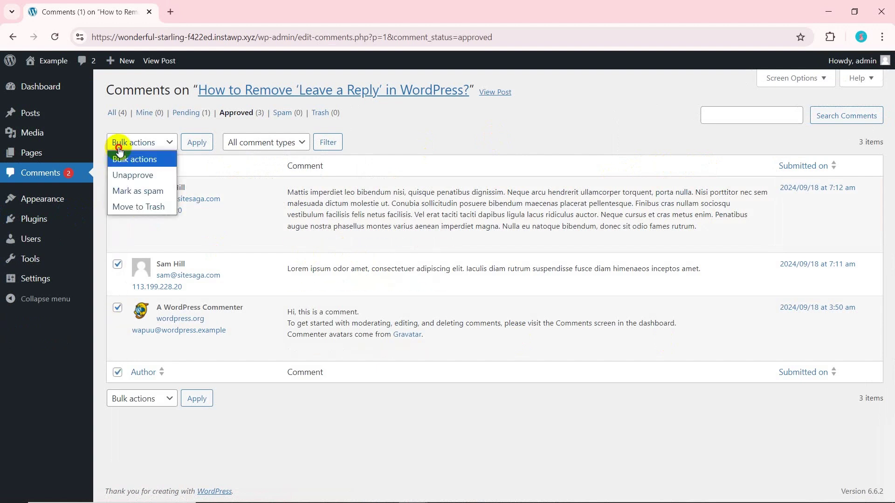
left_click(124, 206)
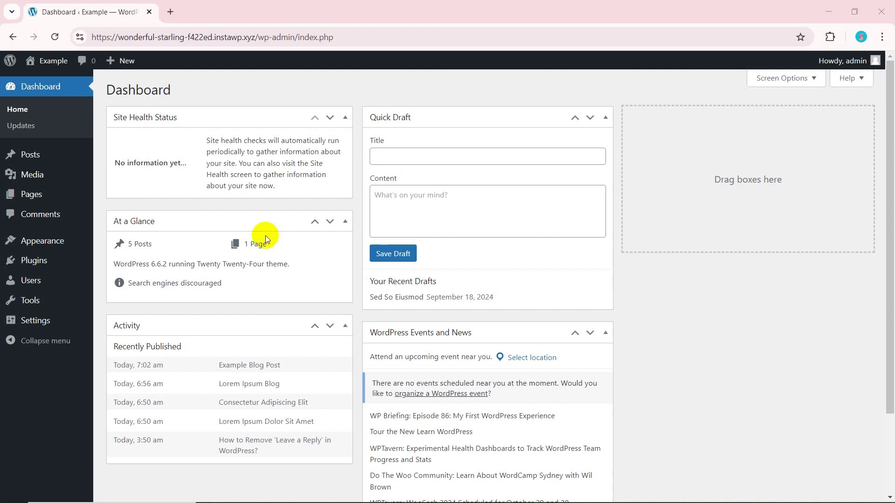
Search the plugin directory for 'Disable' and install the Disable Comments plugin.
mouse_move(95, 271)
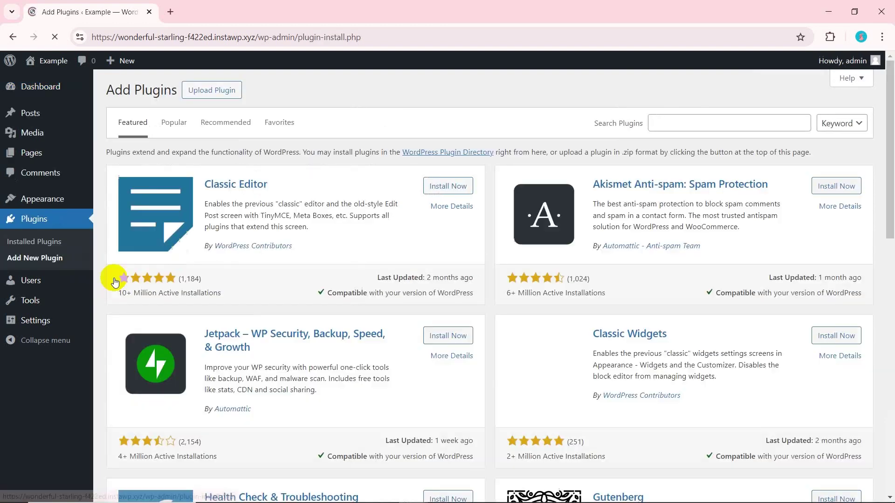
left_click(671, 123)
type("Disable Comments")
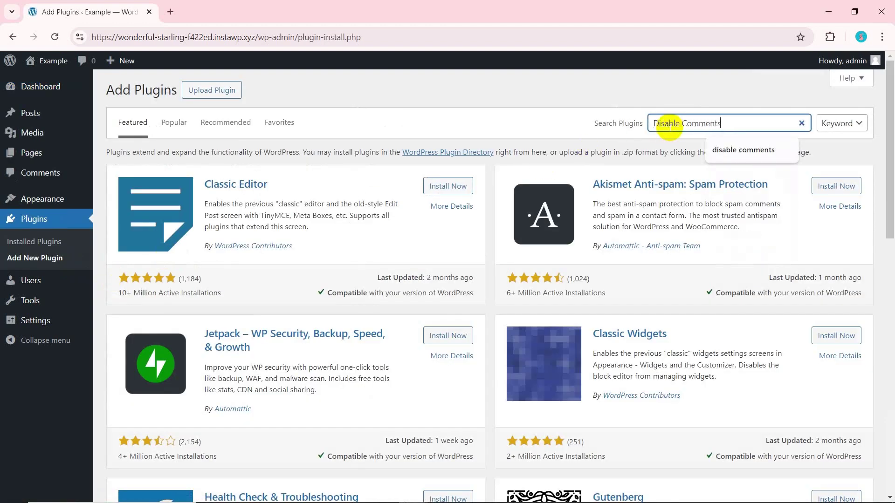
key("Return")
left_click(447, 189)
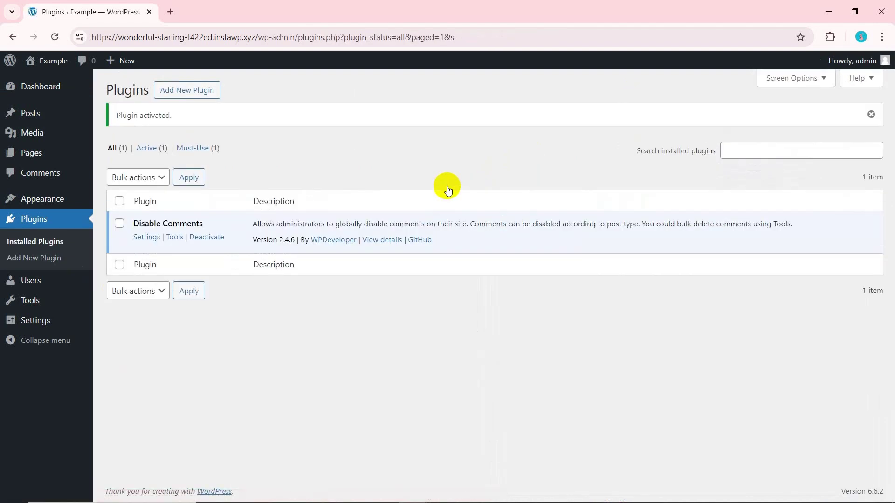
left_click(89, 328)
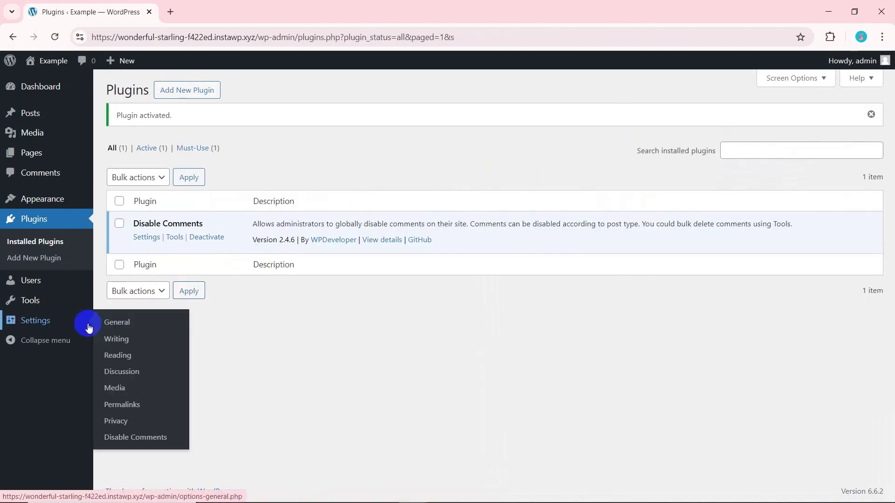
Set Disable Comments to 'On Specific Post Types' with Posts ticked and save.
left_click(133, 438)
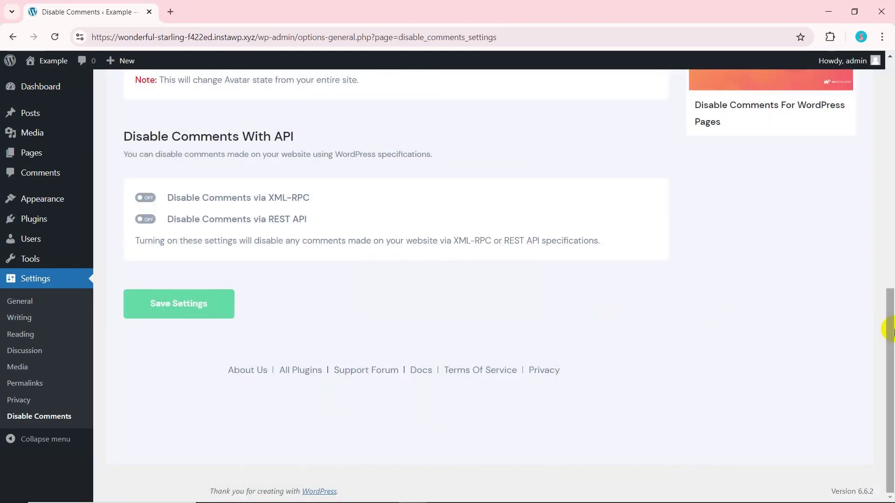
left_click_drag(889, 328, 889, 106)
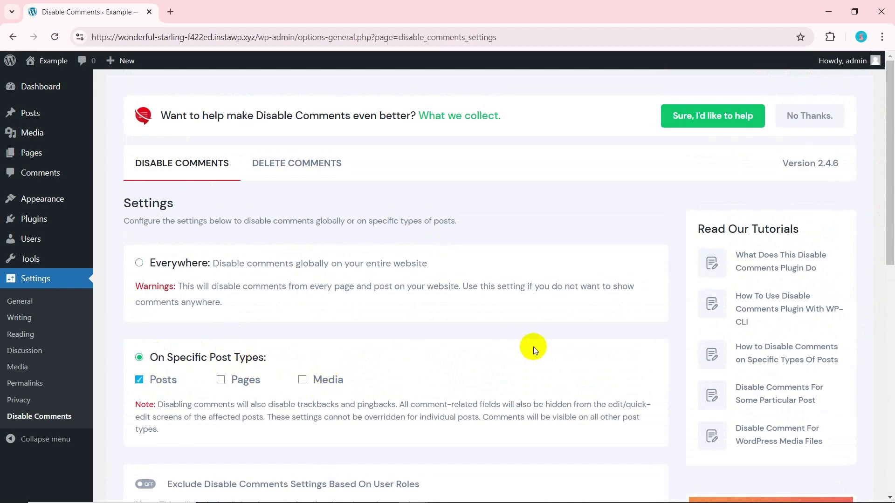
left_click_drag(885, 250, 885, 476)
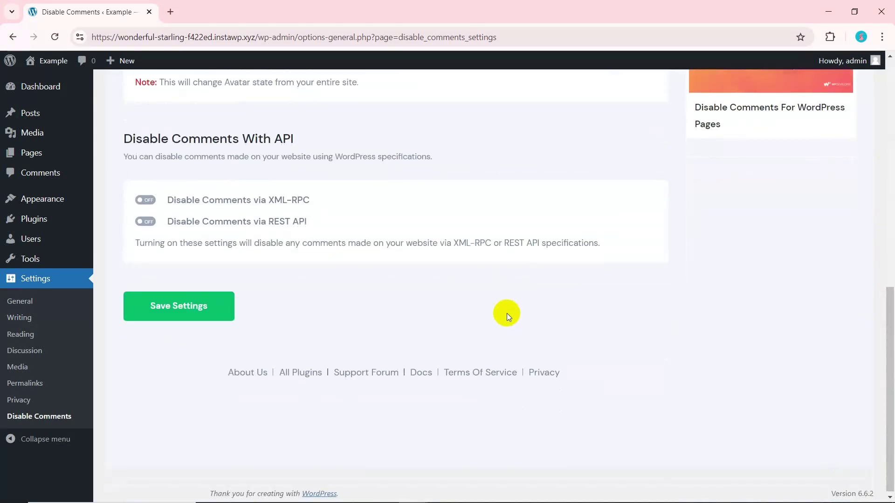
left_click(225, 312)
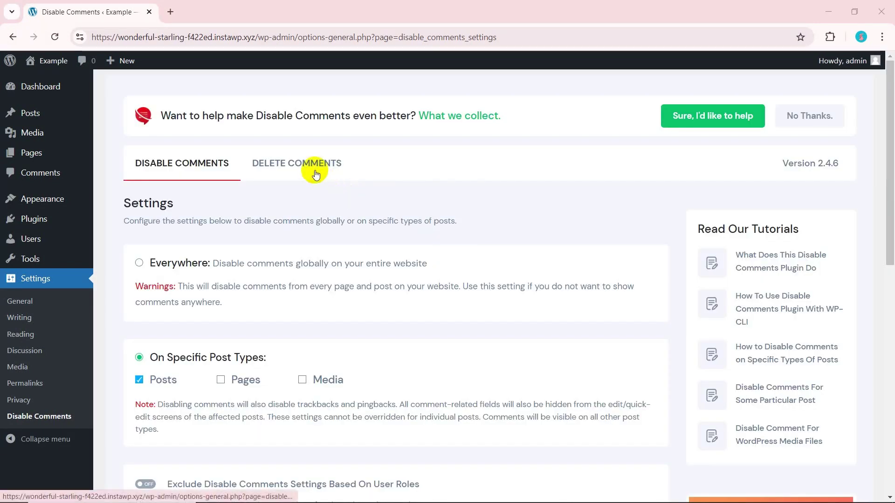
Use the Delete Comments tab to delete all existing comments on Posts.
left_click(290, 169)
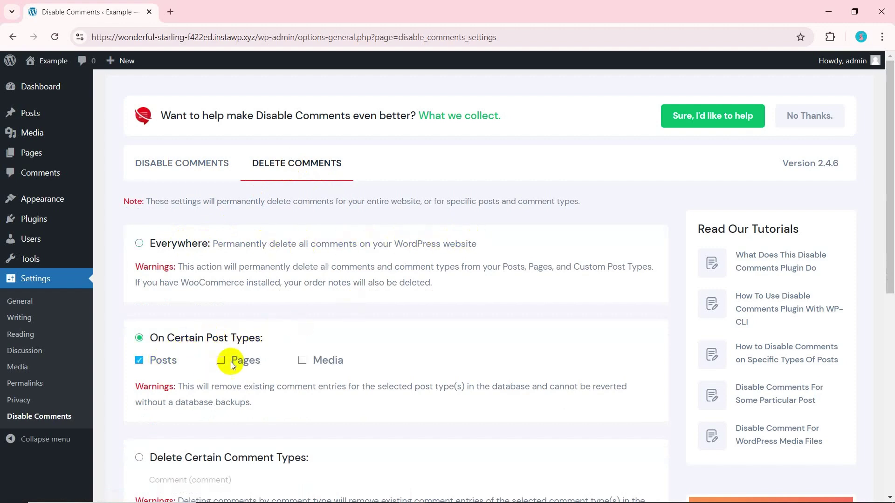
left_click_drag(887, 229, 888, 409)
left_click(178, 327)
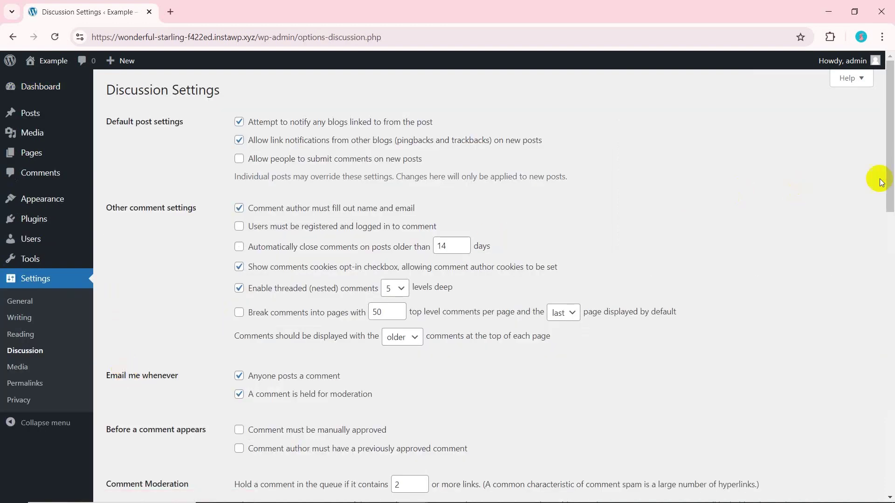
Under Before a comment appears, require manual approval and a previously approved comment from the author.
scroll(880, 182, "down", 5)
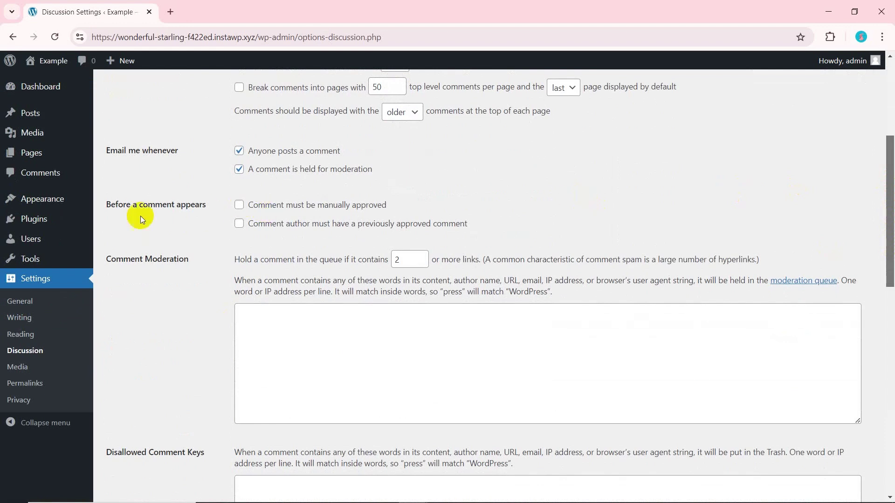
left_click_drag(104, 205, 205, 203)
left_click(207, 206)
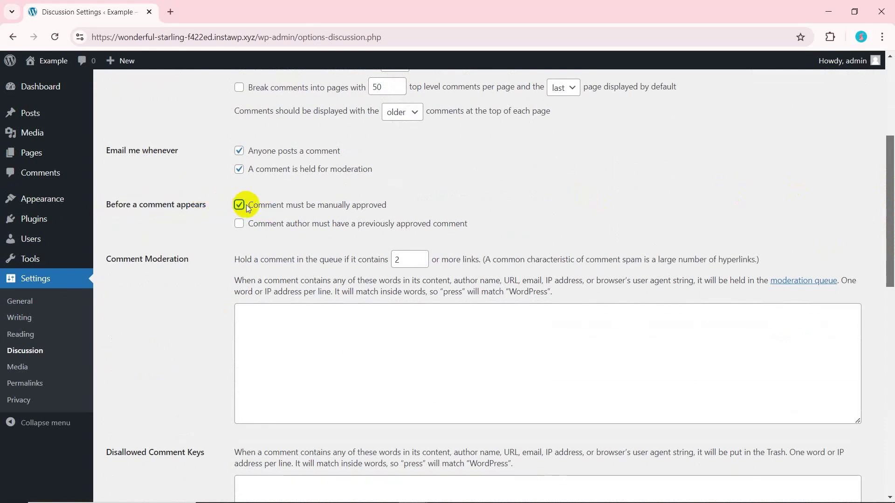
left_click_drag(247, 205, 388, 205)
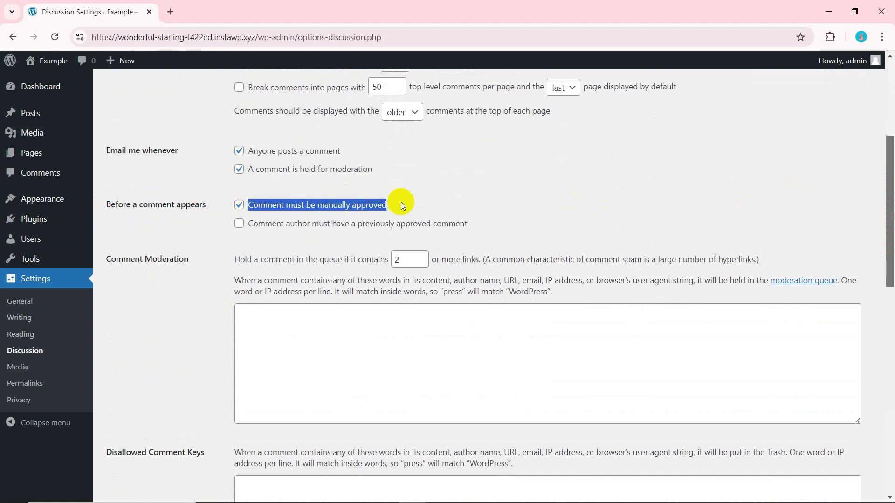
left_click(403, 206)
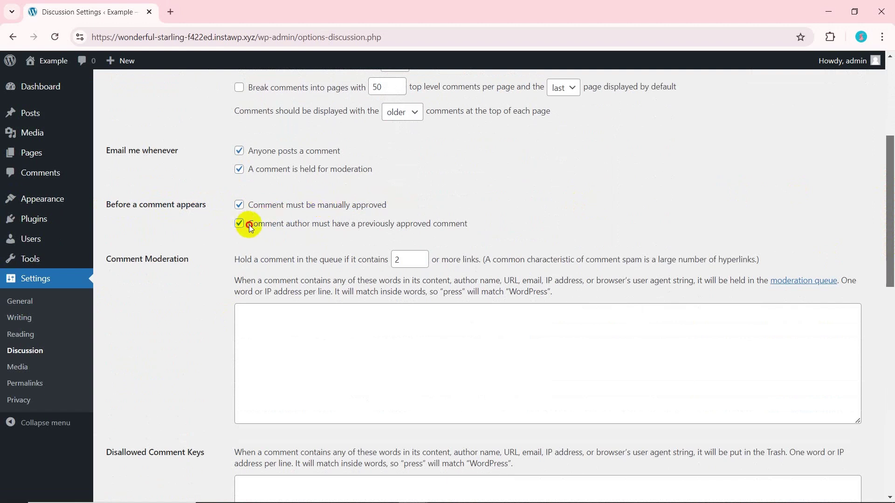
left_click_drag(311, 227, 474, 225)
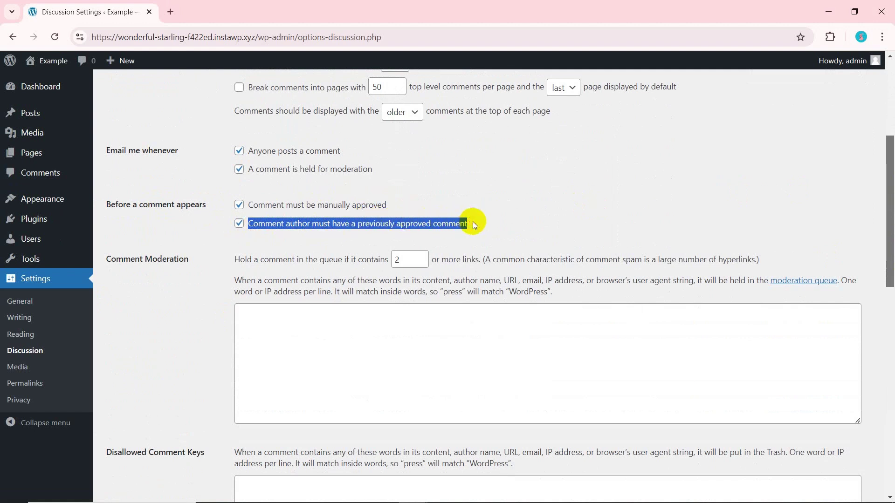
left_click(472, 222)
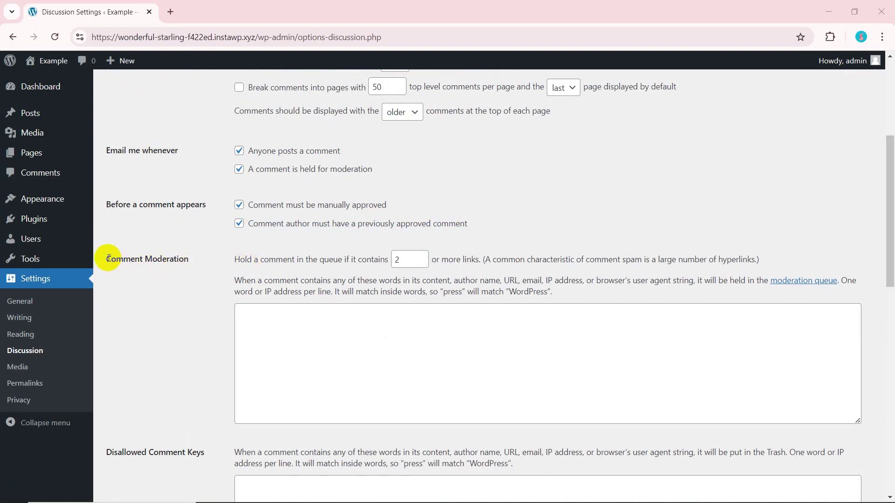
Hold comments in the moderation queue when they contain 1 or more links.
left_click_drag(108, 258, 484, 262)
left_click(191, 257)
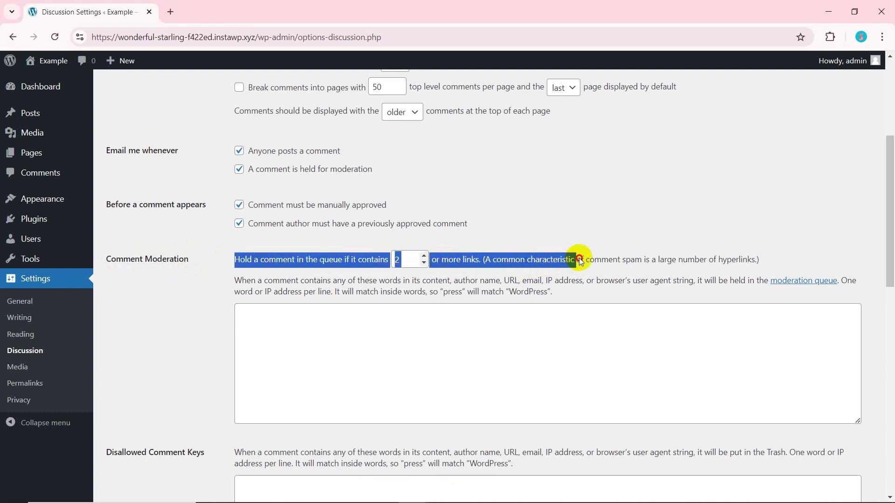
left_click_drag(659, 261, 699, 261)
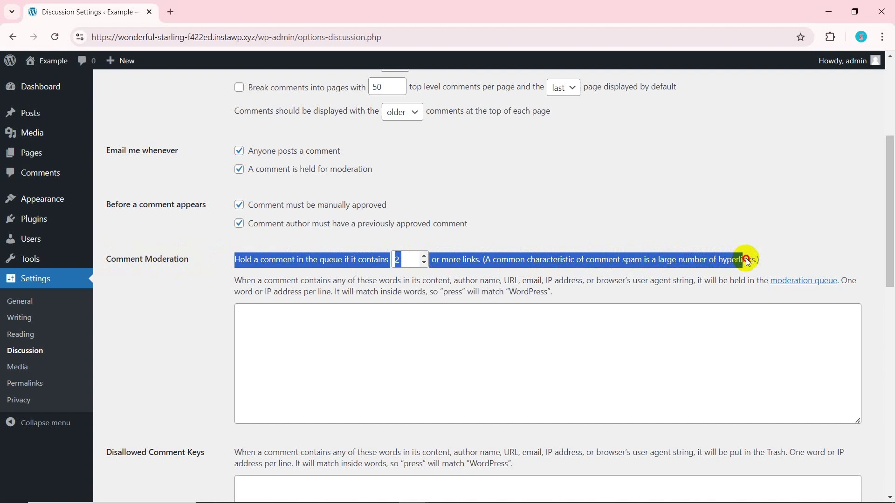
left_click(778, 259)
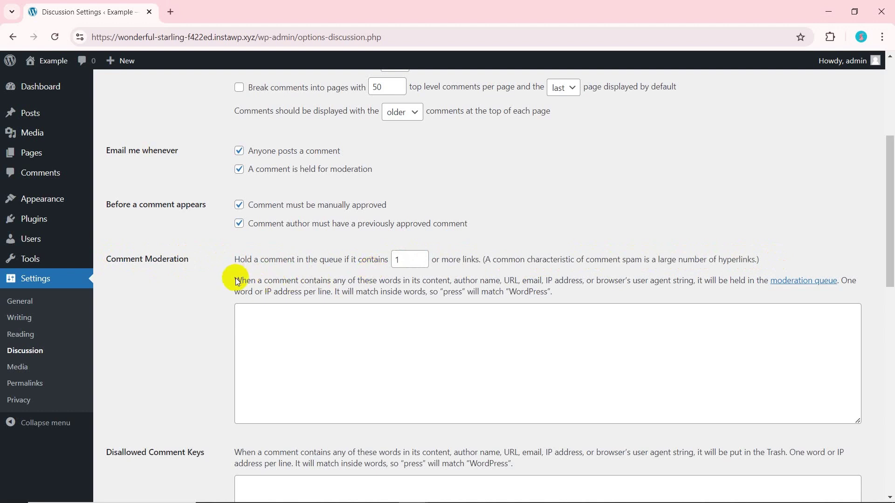
Paste the ten moderation phrases, from 'Act now' to 'Exclusive deal', into the moderation keywords box.
left_click_drag(236, 281, 557, 292)
left_click(558, 290)
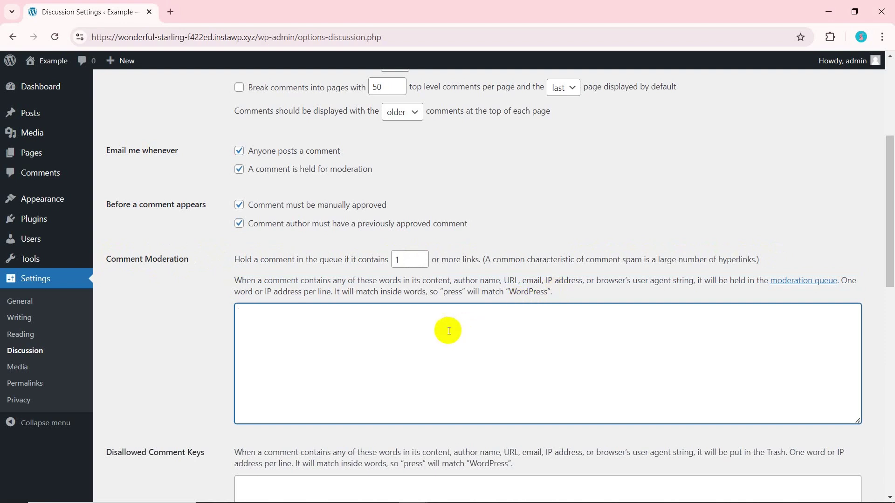
type("Act now Apply now Become a member Call now Click below Click here Get it now Do it today Don’t delete Exclusive deal")
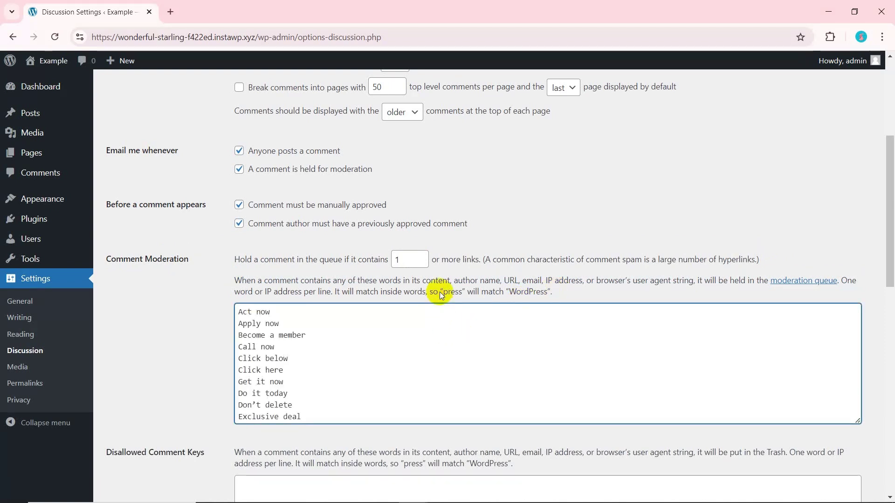
left_click_drag(890, 254, 886, 324)
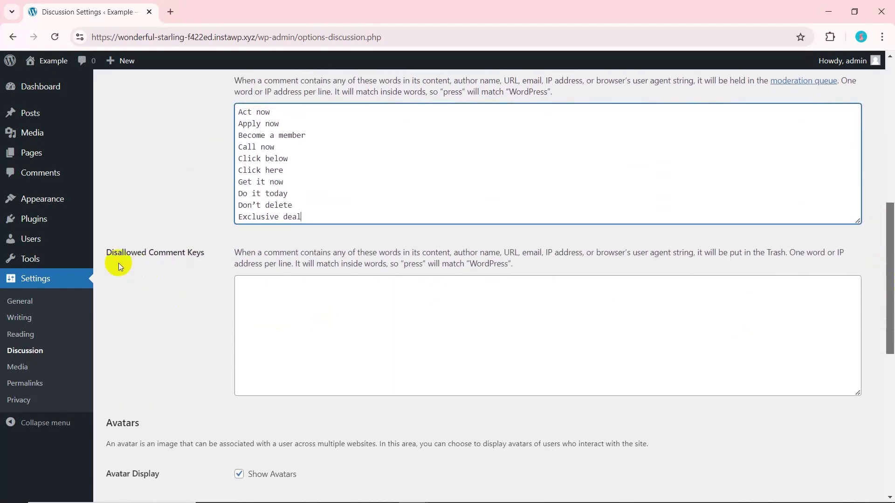
Paste seven spam phrases, from 'loan approval' to 'lose weight fast', into Disallowed Comment Keys.
left_click_drag(108, 255, 516, 264)
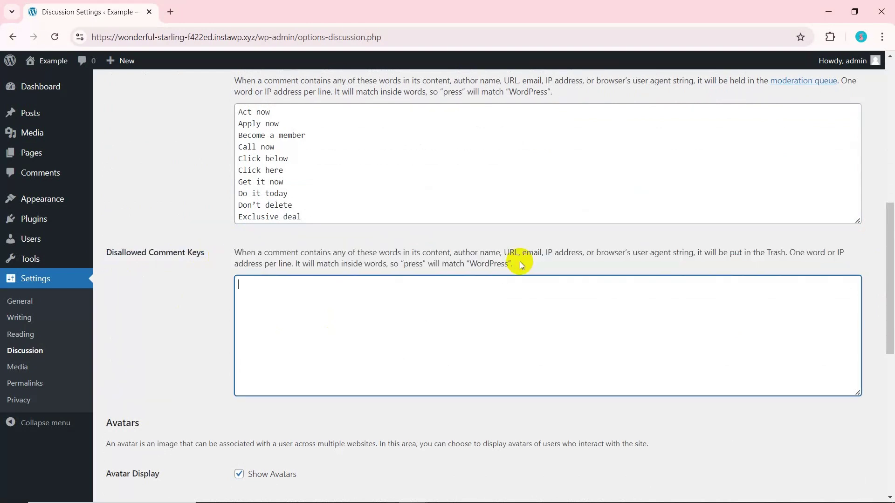
left_click(401, 313)
type("loan approval make money fast click here online casino get rich quick free trial lose weight fast")
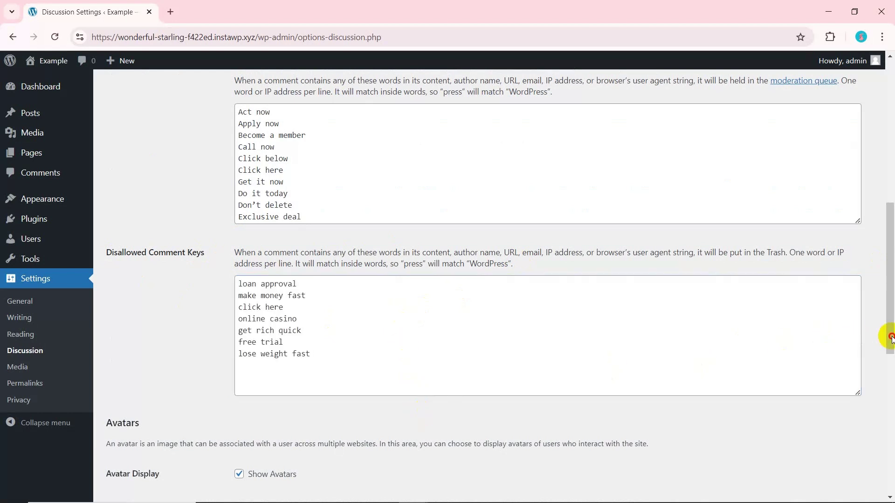
left_click_drag(891, 335, 891, 475)
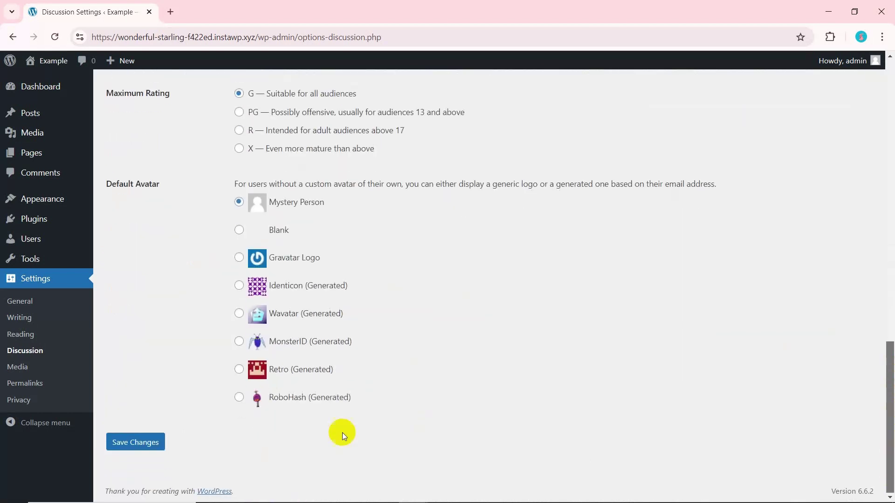
Save the updated Discussion Settings.
left_click(143, 446)
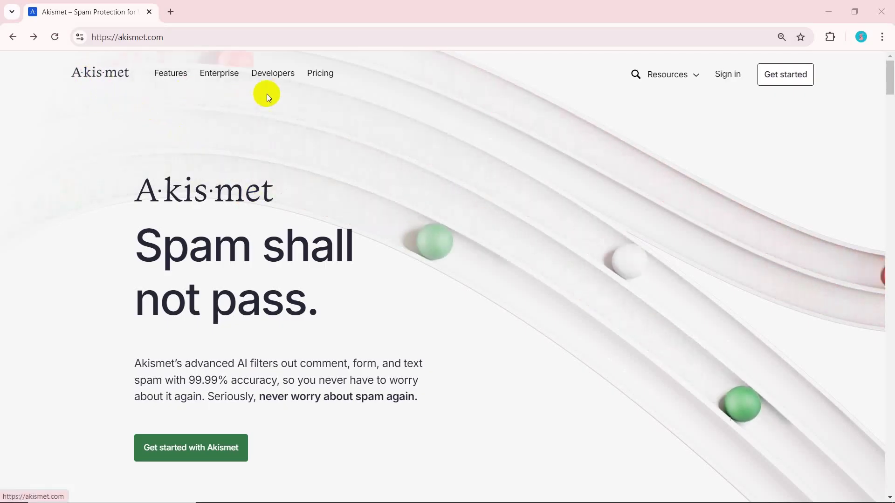
Choose the Akismet Personal plan from Pricing and slide its yearly price to $0.
left_click(313, 81)
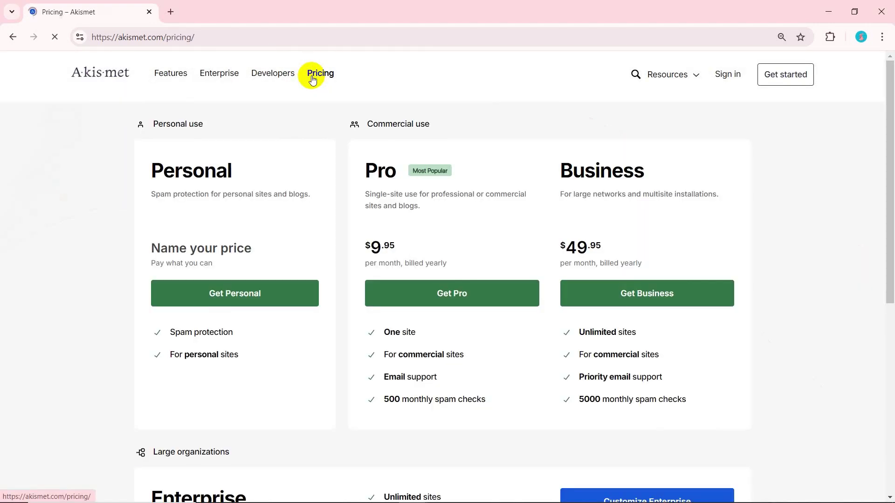
left_click_drag(144, 177, 244, 176)
left_click(244, 176)
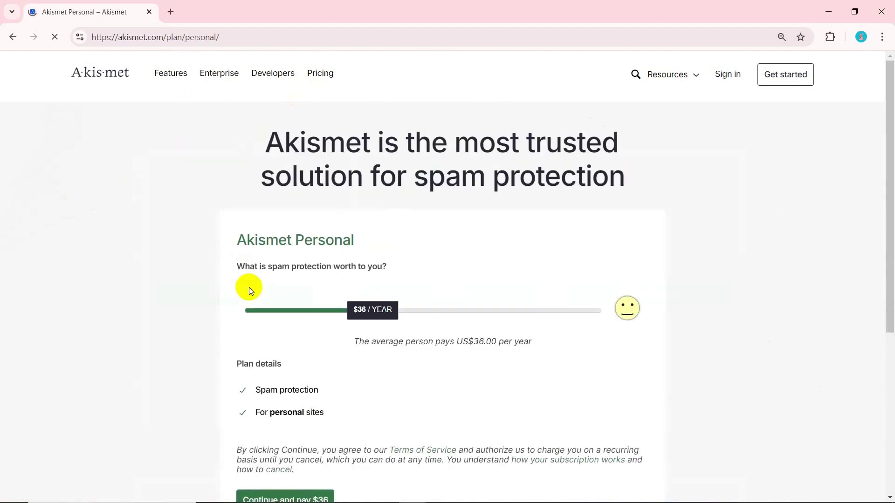
left_click(370, 316)
left_click_drag(370, 316, 251, 314)
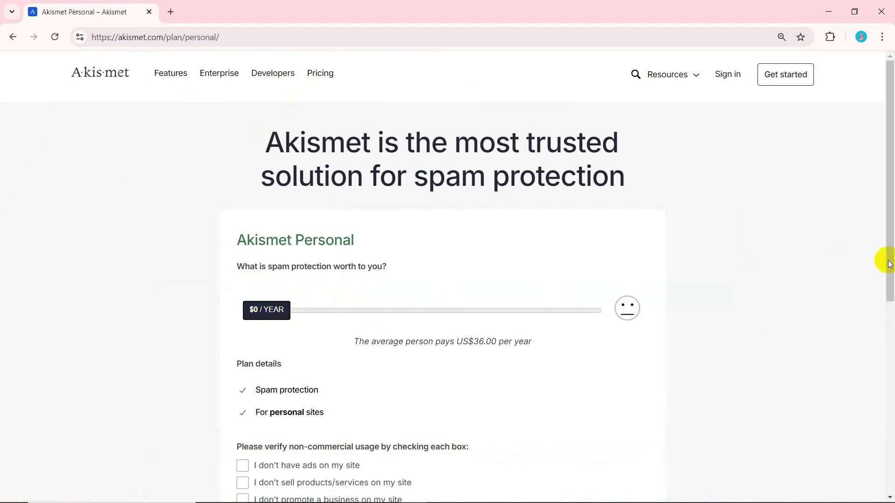
Confirm the three non-commercial conditions (no ads, no sales, no business) and complete the free checkout.
left_click_drag(885, 262, 780, 391)
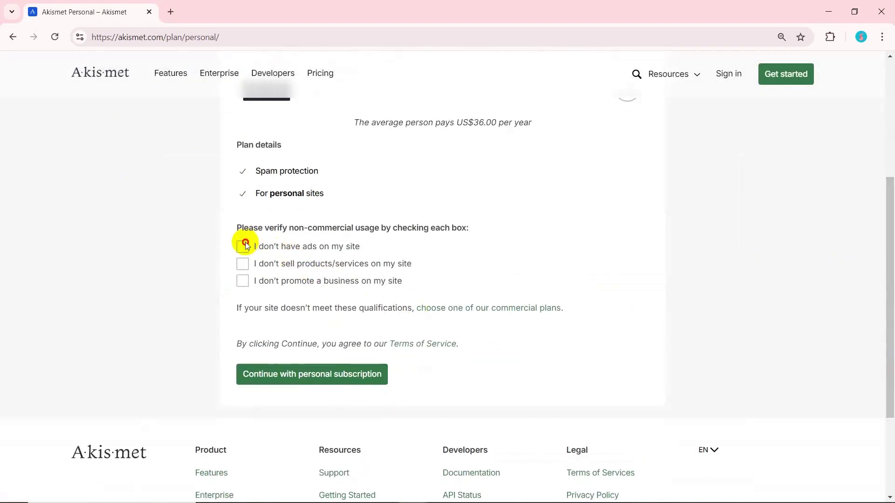
left_click(243, 246)
left_click(243, 264)
left_click(242, 281)
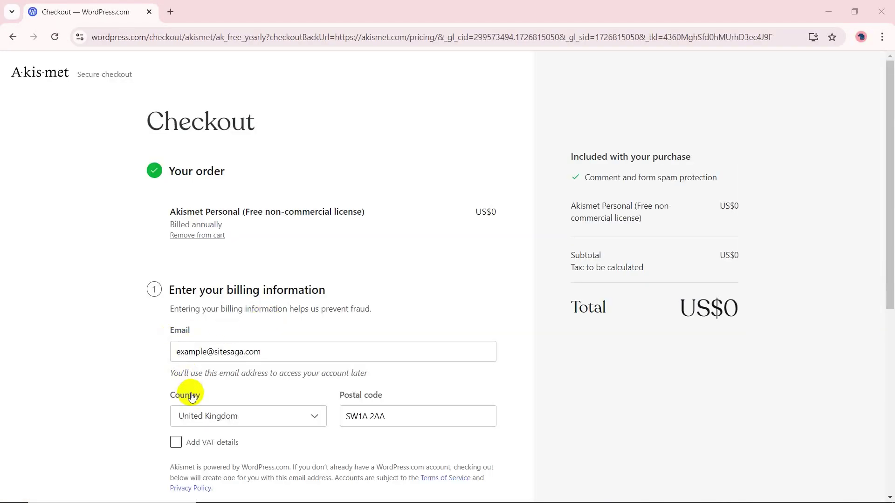
left_click_drag(887, 254, 774, 353)
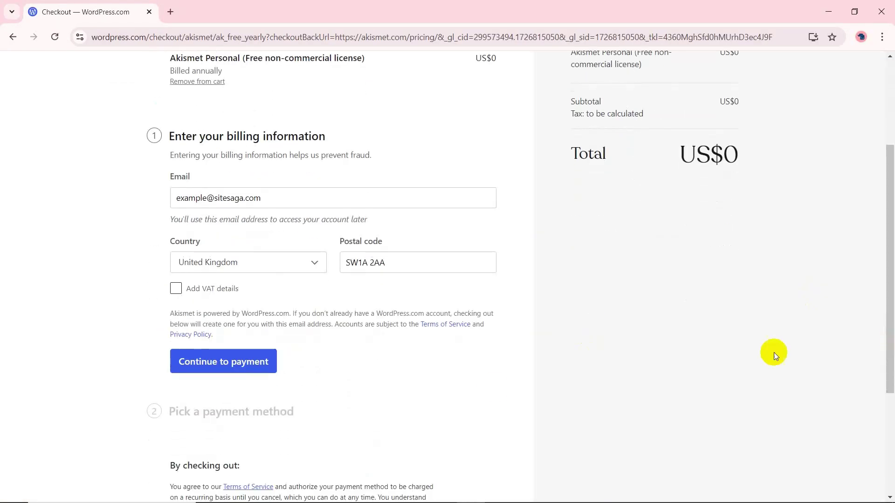
left_click(263, 367)
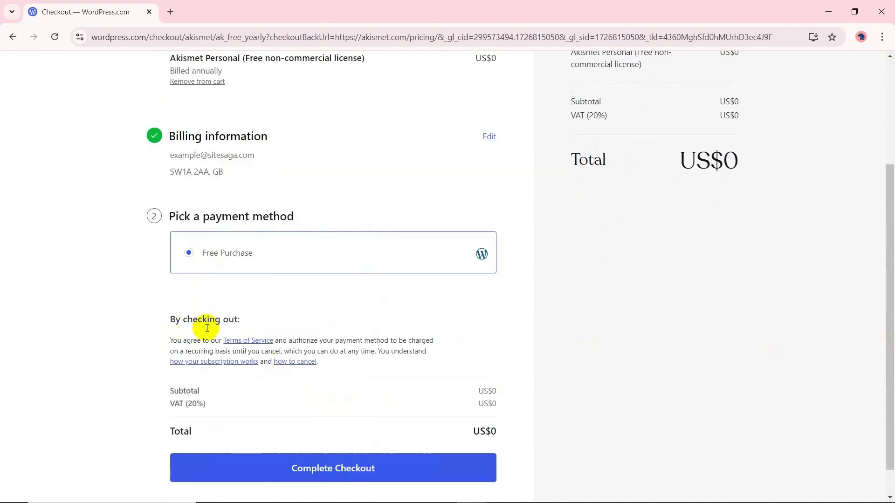
left_click(270, 461)
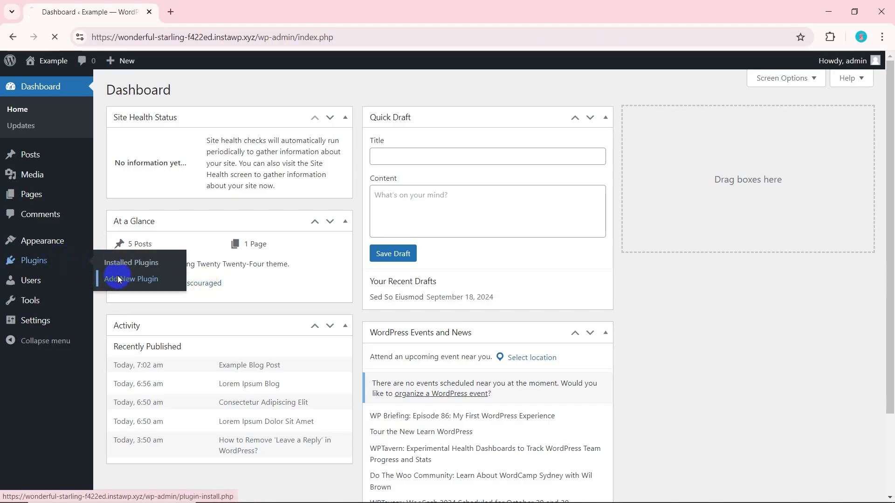
Search for 'Akismet Spam' under Add New Plugin and install Akismet Anti-spam.
left_click(120, 278)
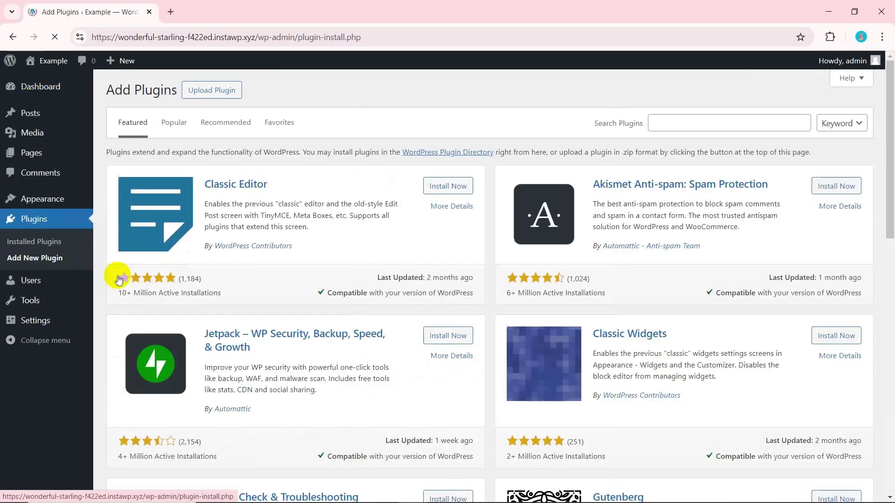
left_click(657, 123)
type("Akismet S")
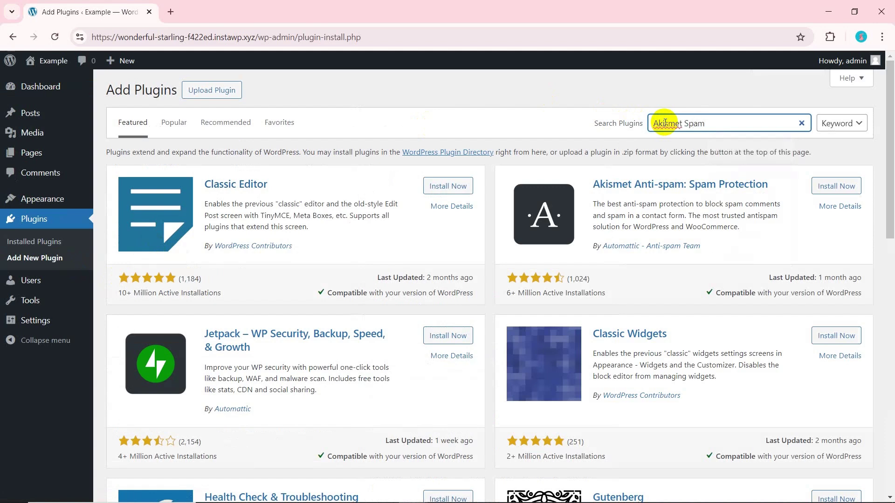
type("pam")
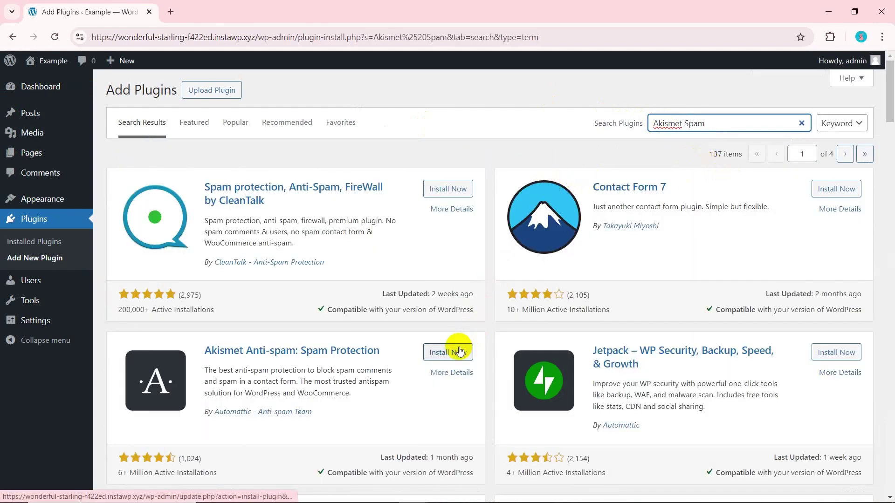
left_click(460, 352)
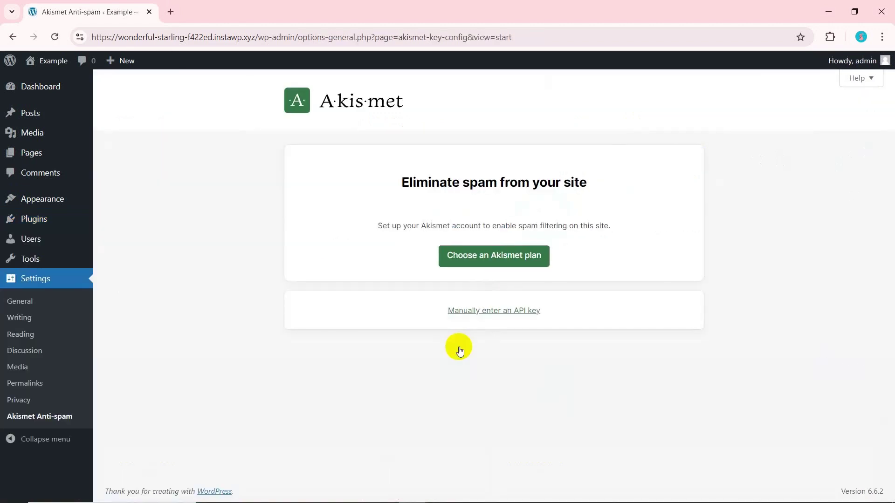
Connect Akismet by manually entering the pasted API key.
left_click(466, 314)
left_click(440, 338)
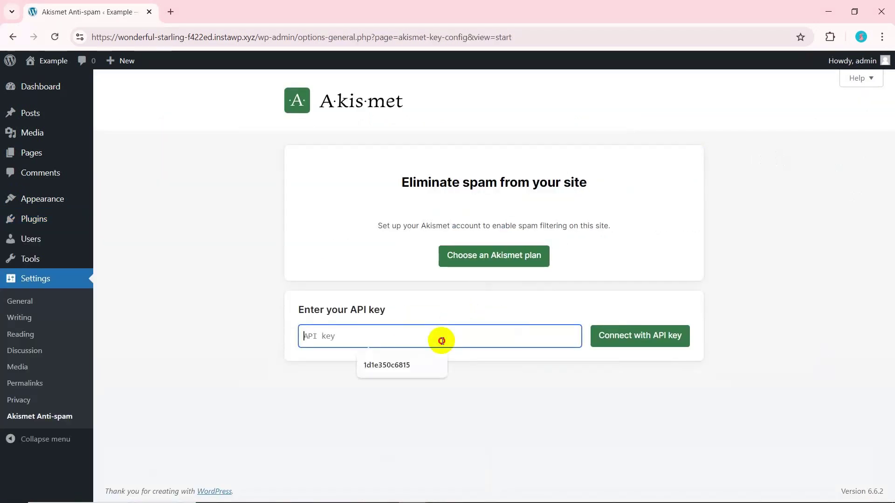
key("ctrl+v")
left_click(641, 338)
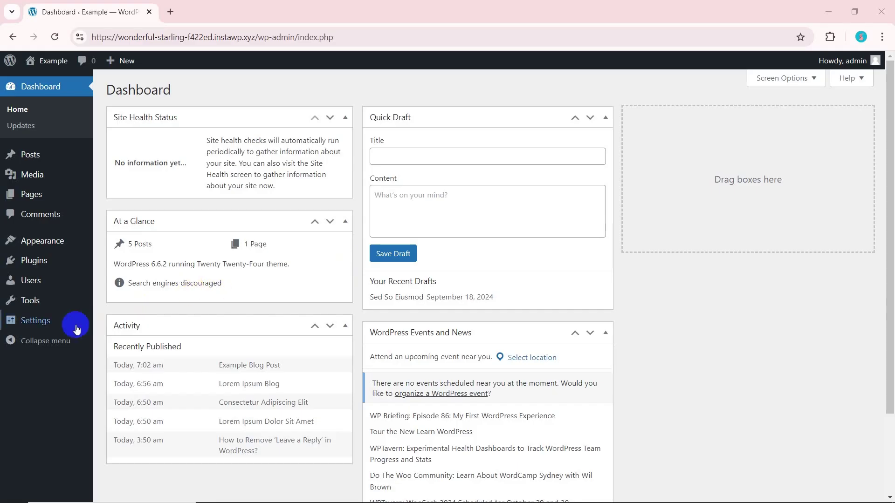
Turn on automatic closing of comments on posts older than 14 days and submit the changes.
mouse_move(70, 327)
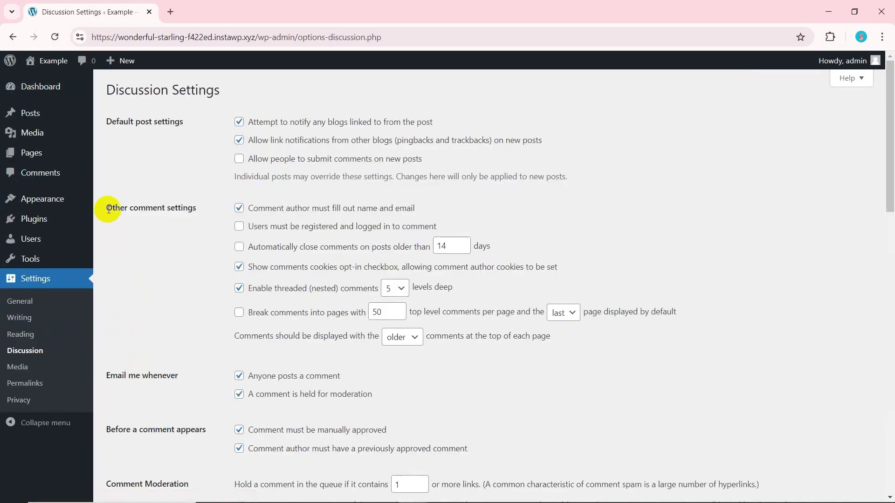
left_click_drag(114, 208, 184, 217)
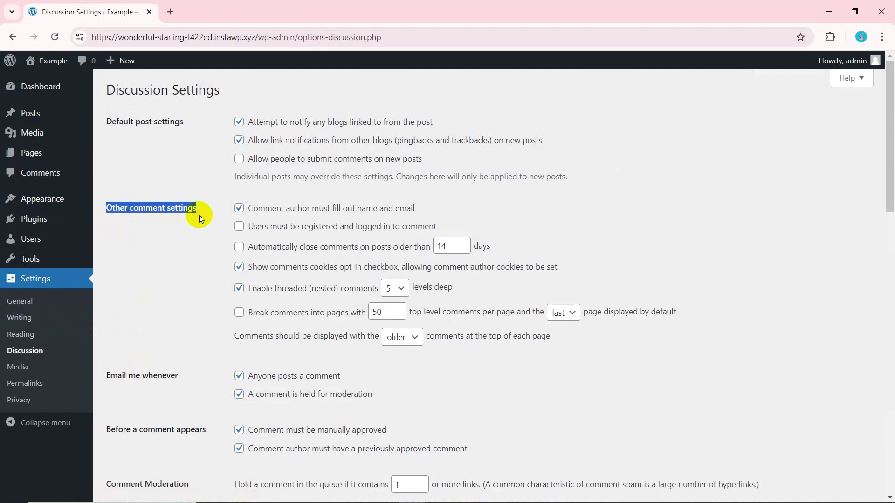
left_click(200, 216)
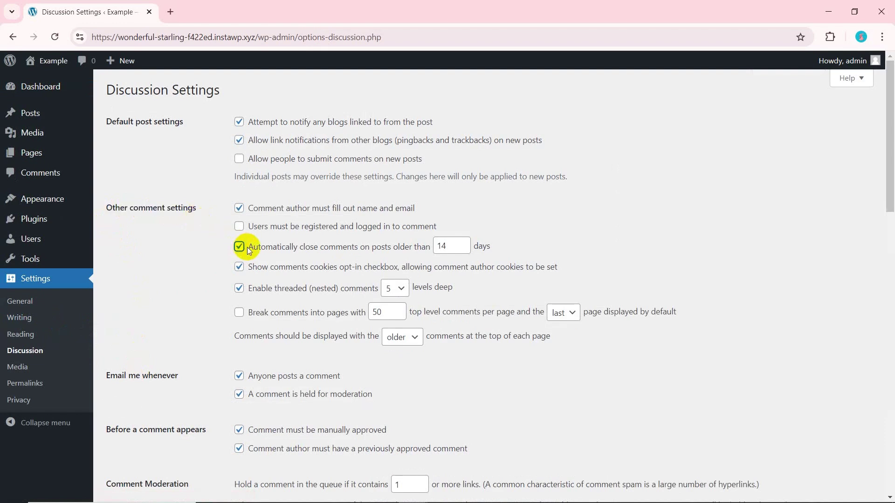
left_click_drag(345, 247, 429, 248)
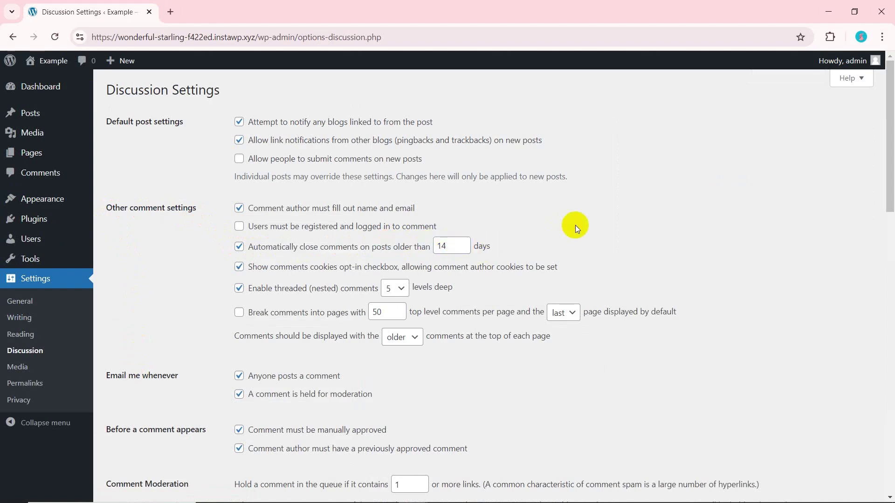
left_click_drag(890, 179, 890, 498)
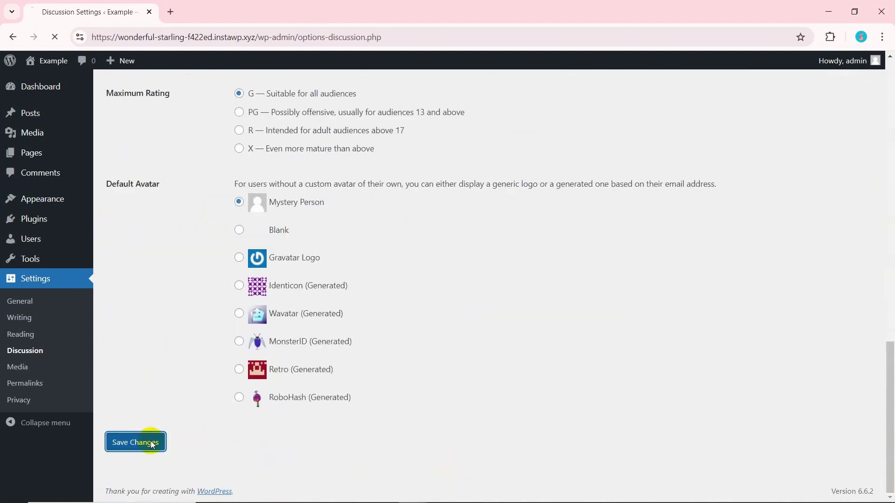